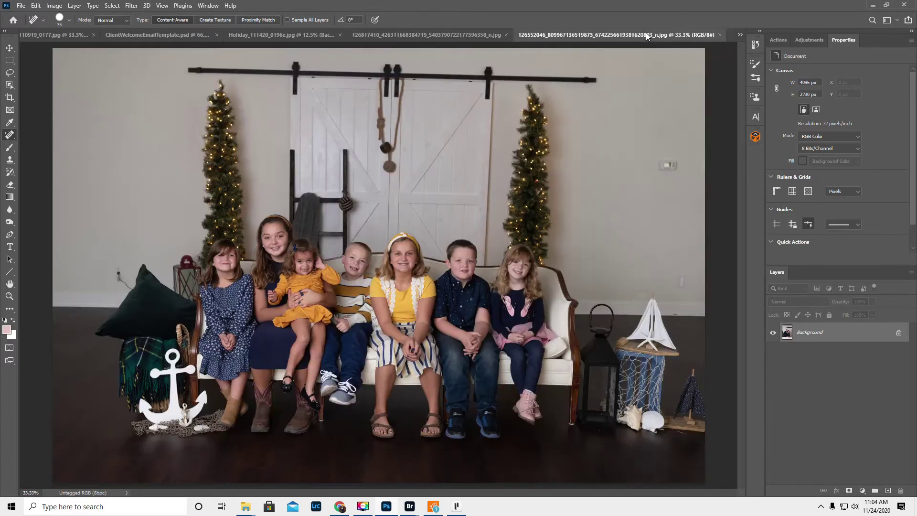
# - Select the seated children and the couch with a rectangular Object Selection around the whole group
pyautogui.click(9, 85)
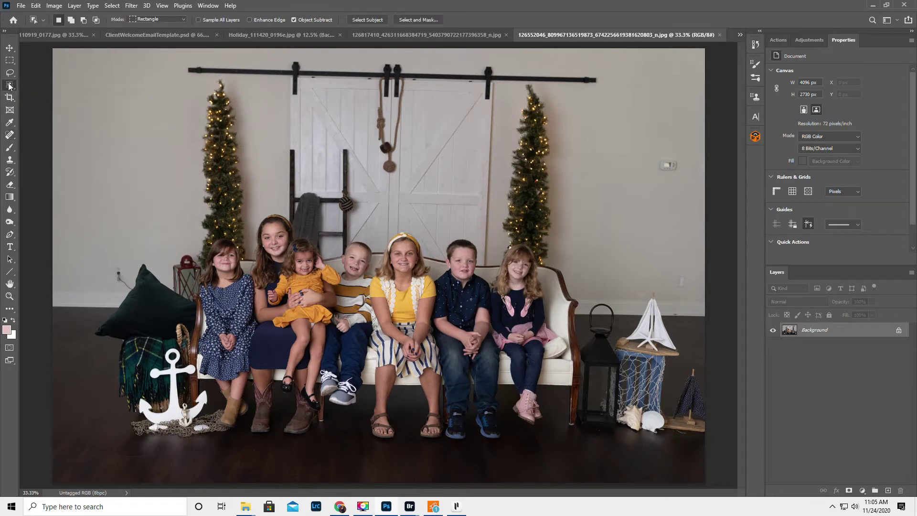
pyautogui.rightClick(9, 85)
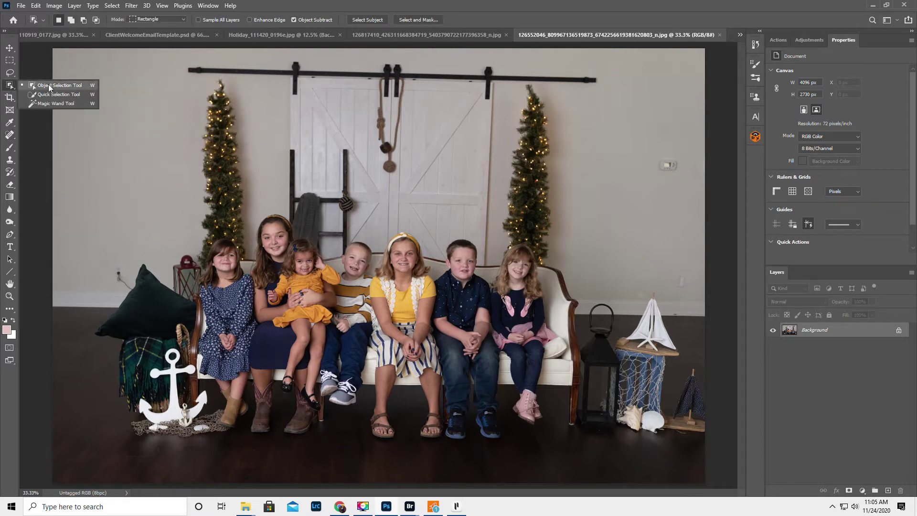
pyautogui.click(55, 86)
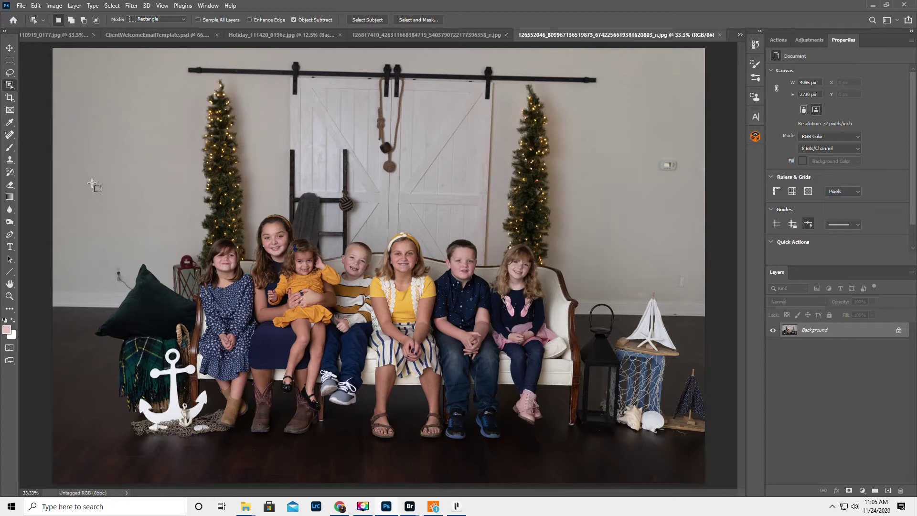
pyautogui.moveTo(169, 198); pyautogui.dragTo(561, 432)
# - Clean up the selection with the Quick Selection Tool, adding the missing hair on the leftmost girl's head
pyautogui.click(9, 296)
pyautogui.click(428, 278)
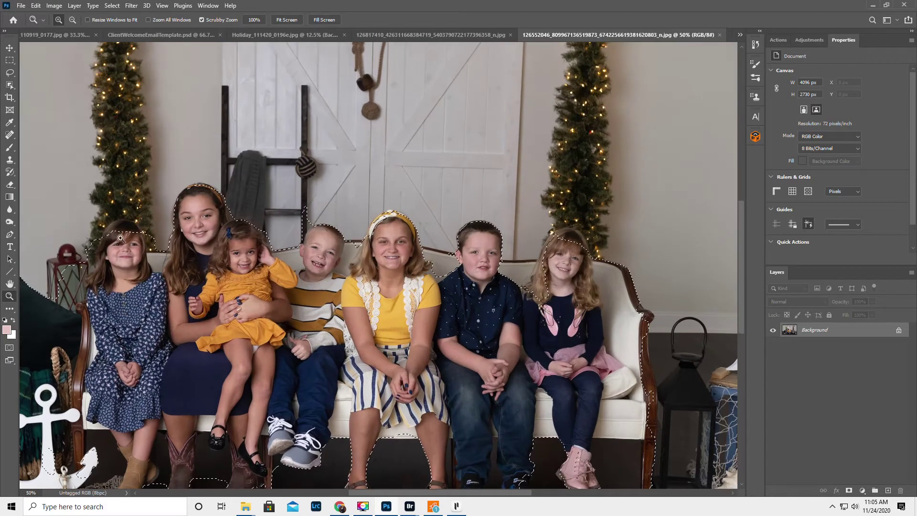
pyautogui.click(8, 88)
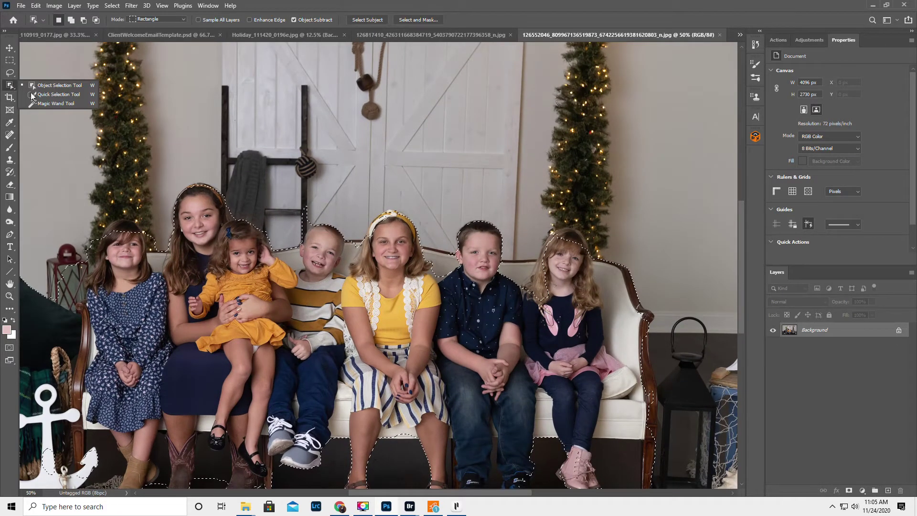
pyautogui.click(50, 95)
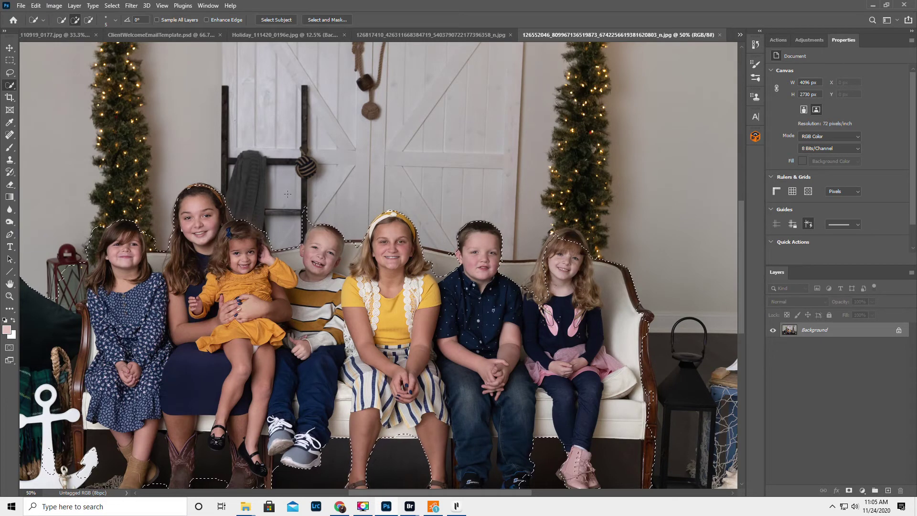
pyautogui.press('alt')
pyautogui.press('alt')
pyautogui.press('alt')
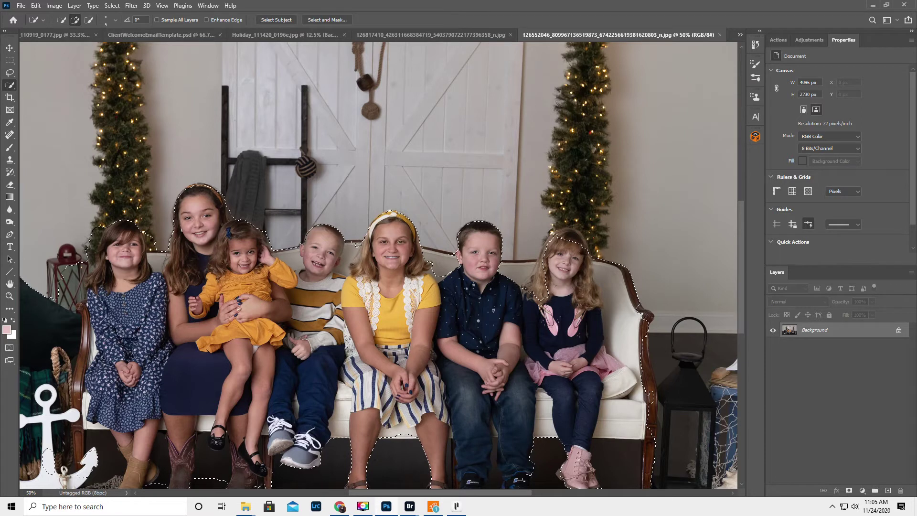
pyautogui.press('alt')
# - Open Select and Mask and refine the edges along the children's hair with a smaller Refine Edge brush
pyautogui.click(328, 20)
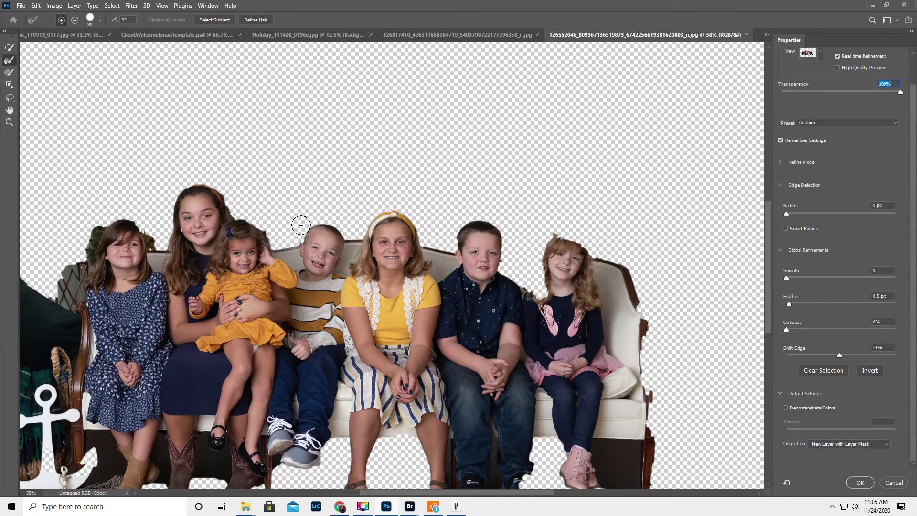
pyautogui.press('[')
pyautogui.press('[')
pyautogui.press('[')
pyautogui.press('[')
pyautogui.press('[')
pyautogui.press('[')
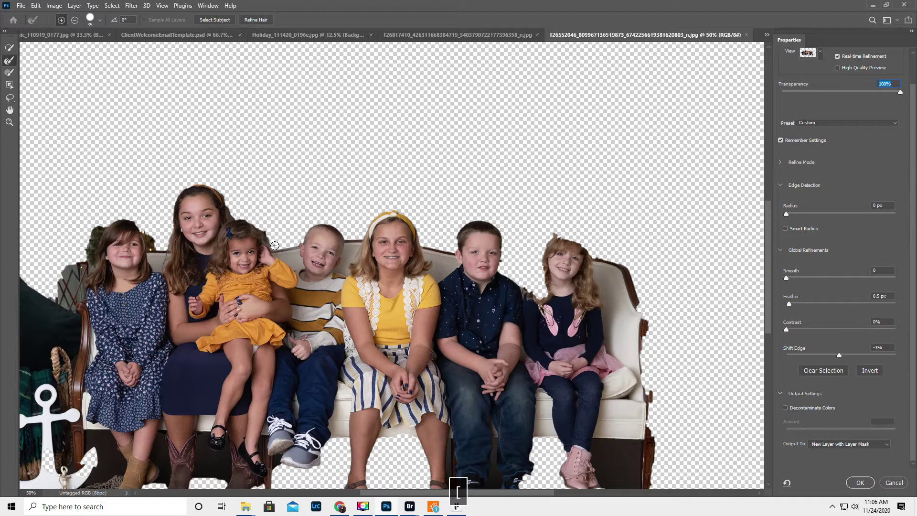
pyautogui.moveTo(243, 216)
pyautogui.mouseDown()
pyautogui.moveTo(274, 249)
pyautogui.moveTo(299, 241)
pyautogui.moveTo(317, 220)
pyautogui.moveTo(361, 235)
pyautogui.moveTo(394, 209)
pyautogui.moveTo(414, 217)
pyautogui.moveTo(424, 244)
pyautogui.moveTo(455, 245)
pyautogui.moveTo(460, 224)
pyautogui.mouseUp()
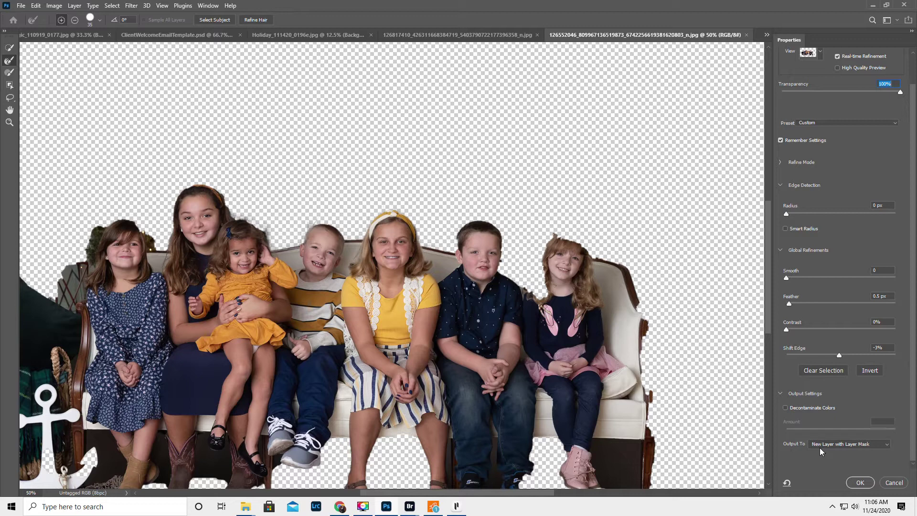
# - Output the children's cutout to a new layer with layer mask and show the original Background layer again
pyautogui.click(860, 483)
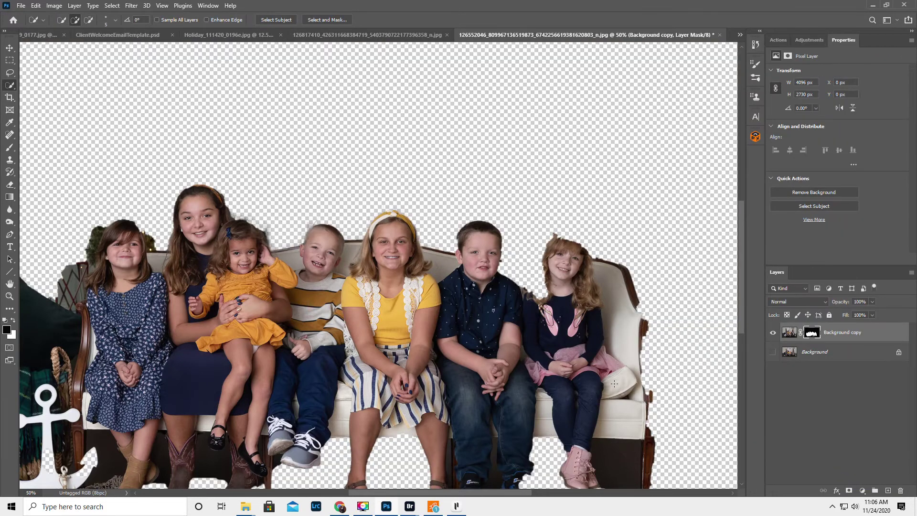
pyautogui.click(773, 353)
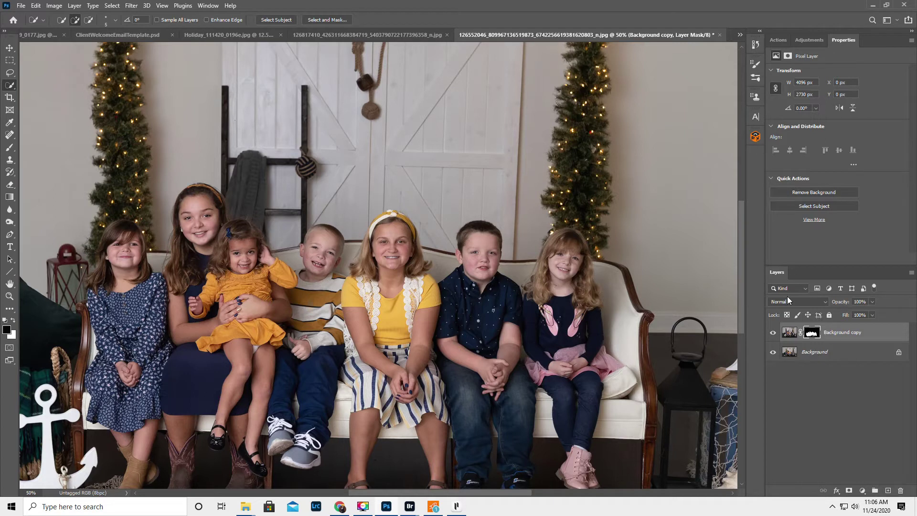
# - In the older couple's photo, select the man and woman with the Object Selection Tool
pyautogui.click(337, 35)
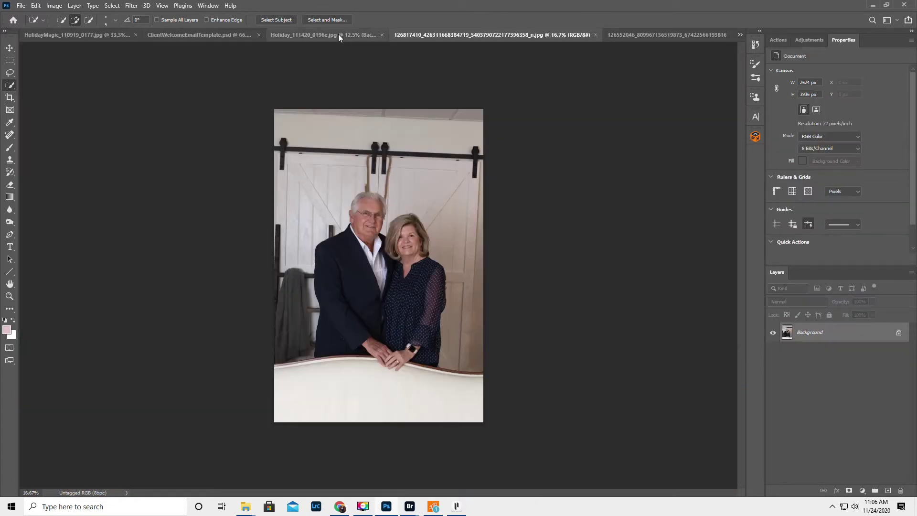
pyautogui.rightClick(8, 87)
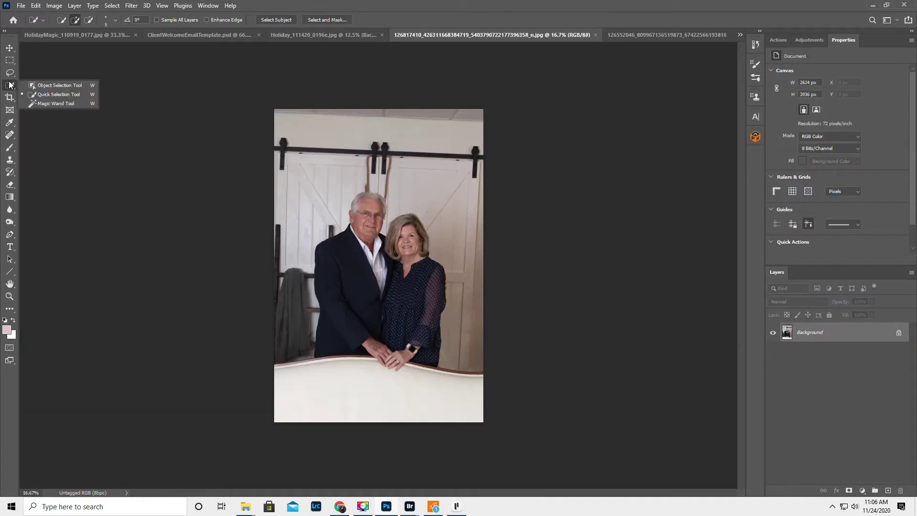
pyautogui.click(48, 85)
pyautogui.moveTo(300, 177); pyautogui.dragTo(452, 375)
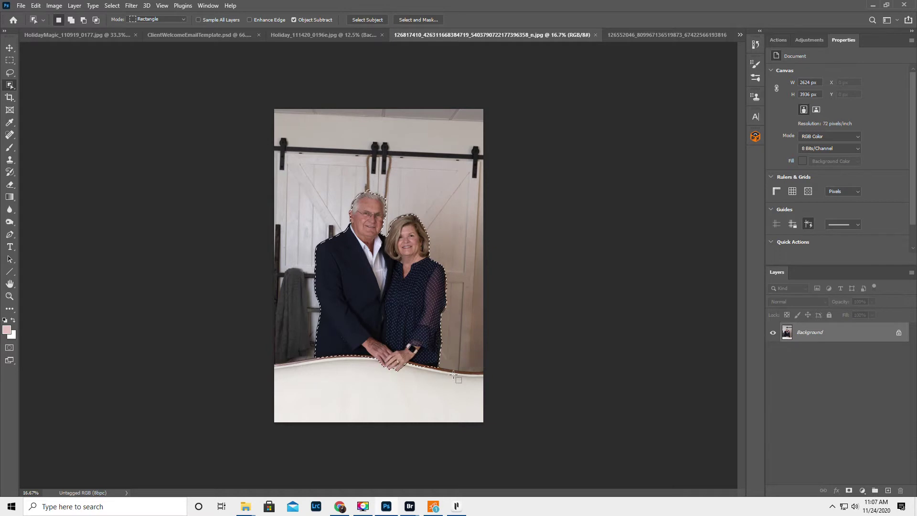
# - Run the couple's selection through Select and Mask and output it to a new layer with layer mask
pyautogui.click(10, 296)
pyautogui.click(341, 229)
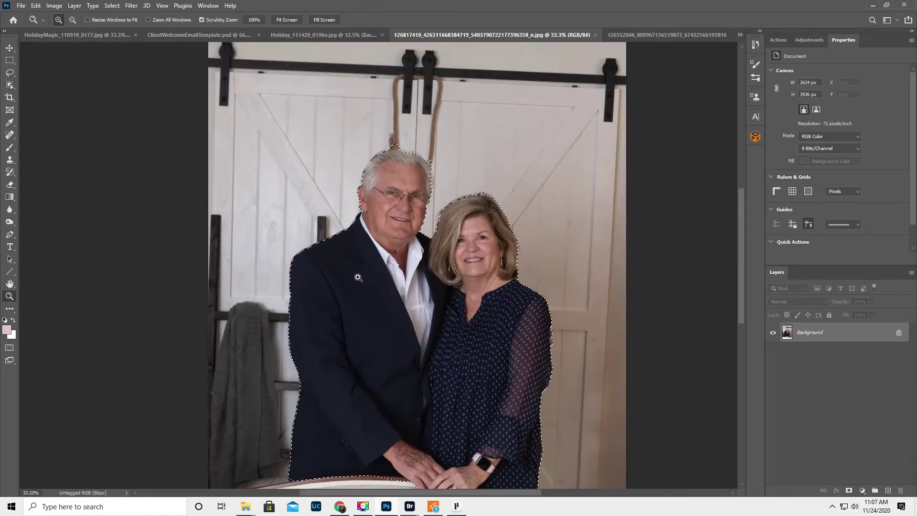
pyautogui.click(9, 85)
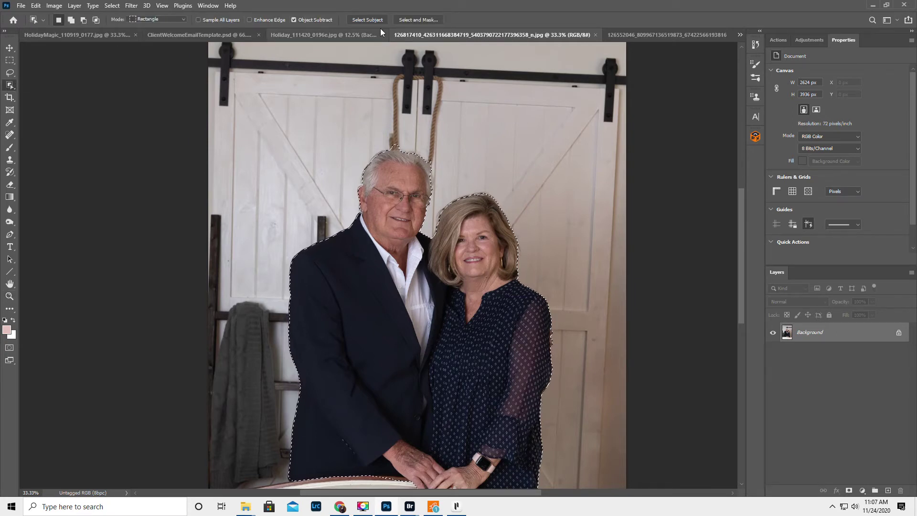
pyautogui.click(419, 20)
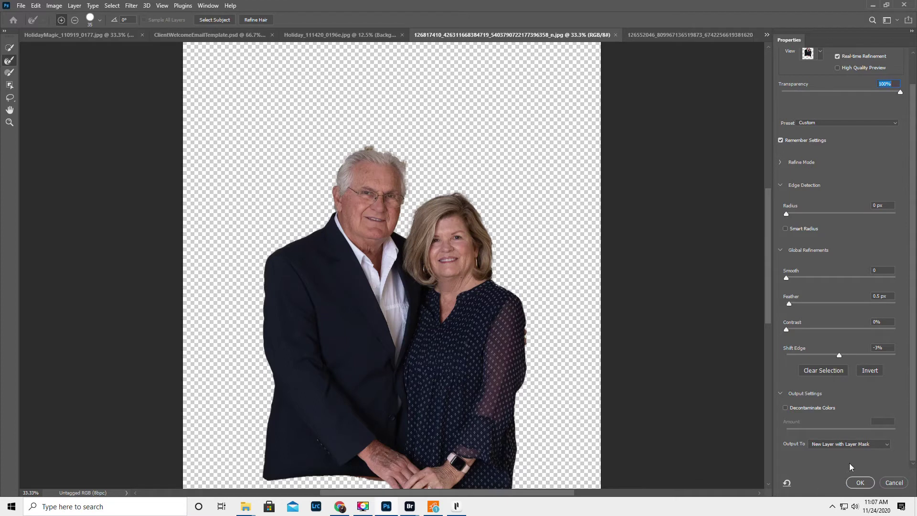
pyautogui.click(859, 487)
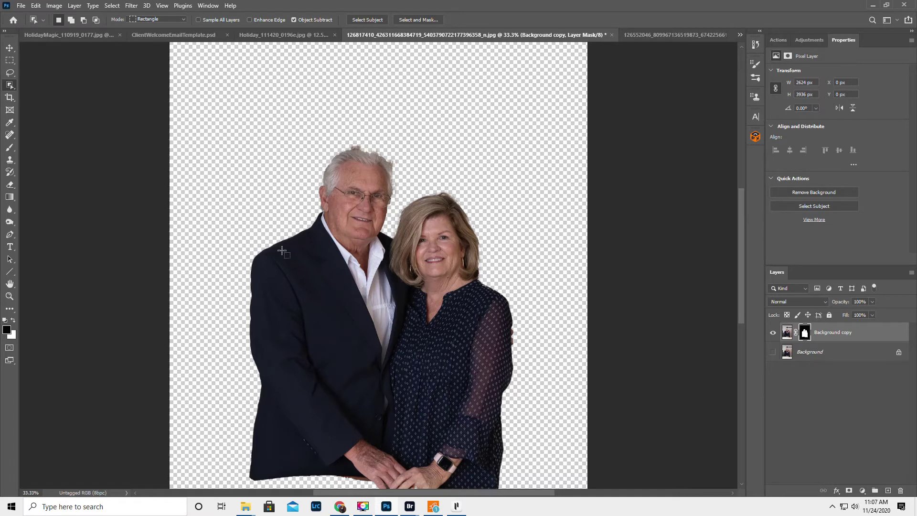
# - Move the masked couple layer into the children's photo and place it over the middle of the group
pyautogui.click(9, 48)
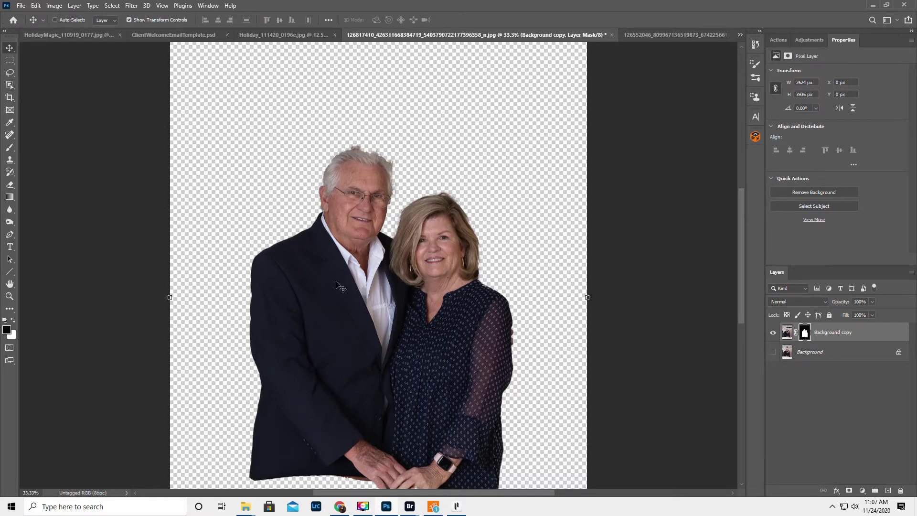
pyautogui.moveTo(330, 293); pyautogui.dragTo(645, 37)
pyautogui.moveTo(409, 199); pyautogui.dragTo(356, 229)
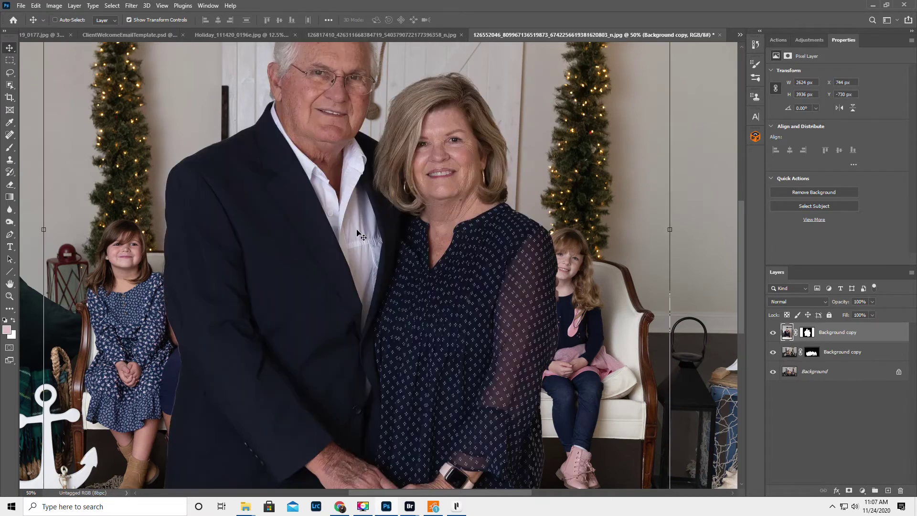
# - Scale the couple layer down to 52.37% and position the couple standing at the couch above the seated children
pyautogui.click(10, 297)
pyautogui.keyDown('alt'); pyautogui.click(332, 316); pyautogui.keyUp('alt')
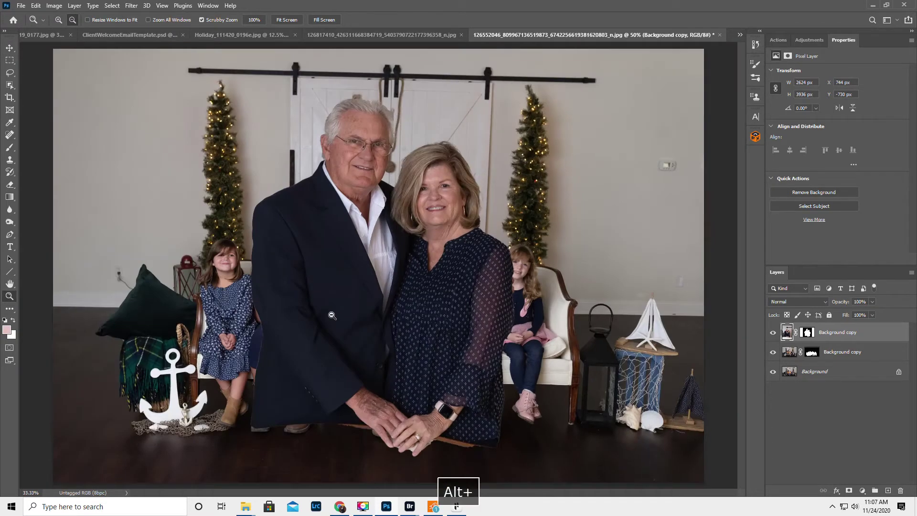
pyautogui.keyDown('alt'); pyautogui.click(336, 315); pyautogui.keyUp('alt')
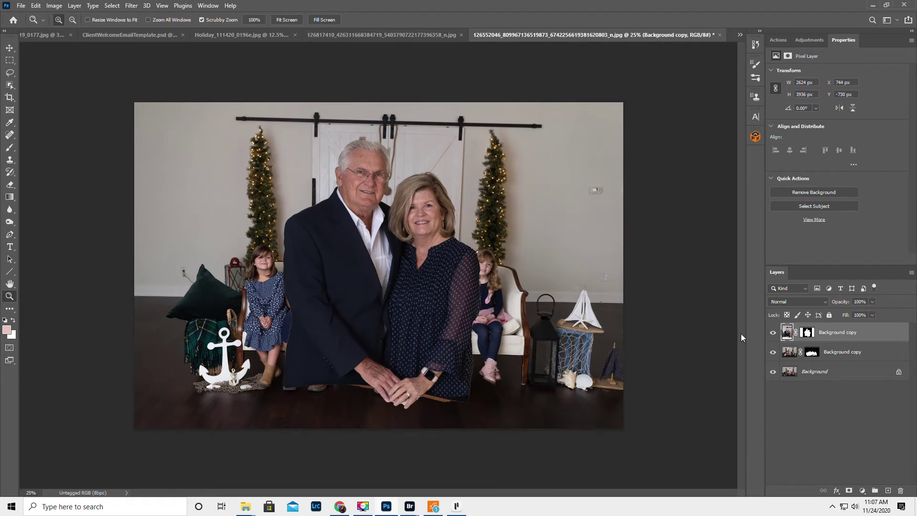
pyautogui.click(10, 47)
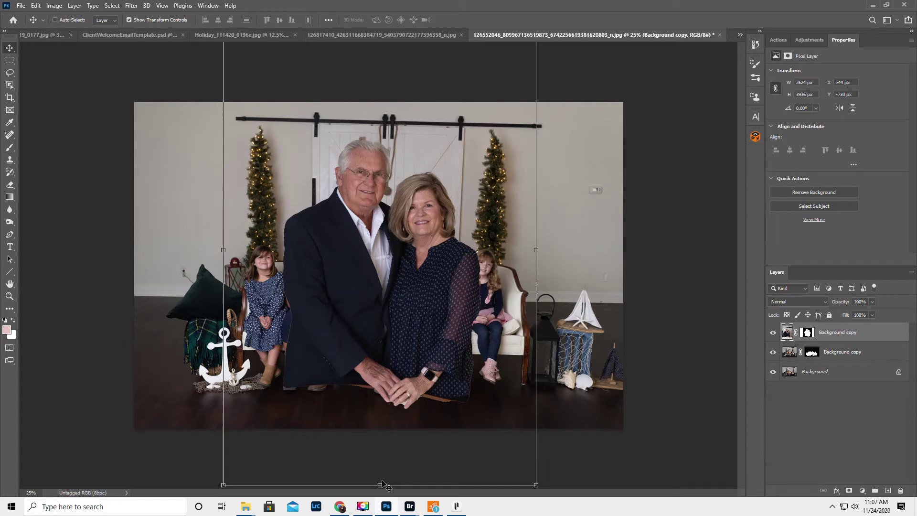
pyautogui.moveTo(380, 485); pyautogui.dragTo(377, 245)
pyautogui.moveTo(382, 180); pyautogui.dragTo(389, 227)
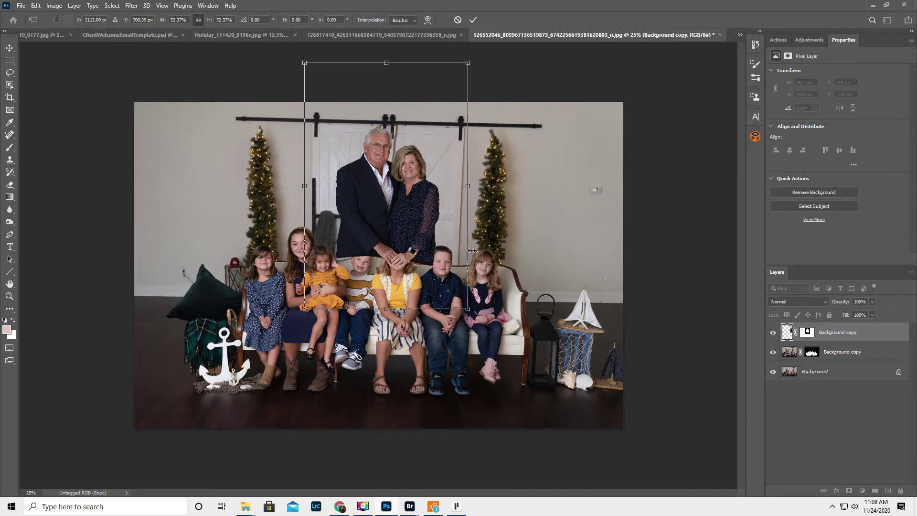
# - Fine-tune the couple layer's rotation, size and position above the middle of the couch and apply the transform
pyautogui.moveTo(479, 250); pyautogui.dragTo(479, 248)
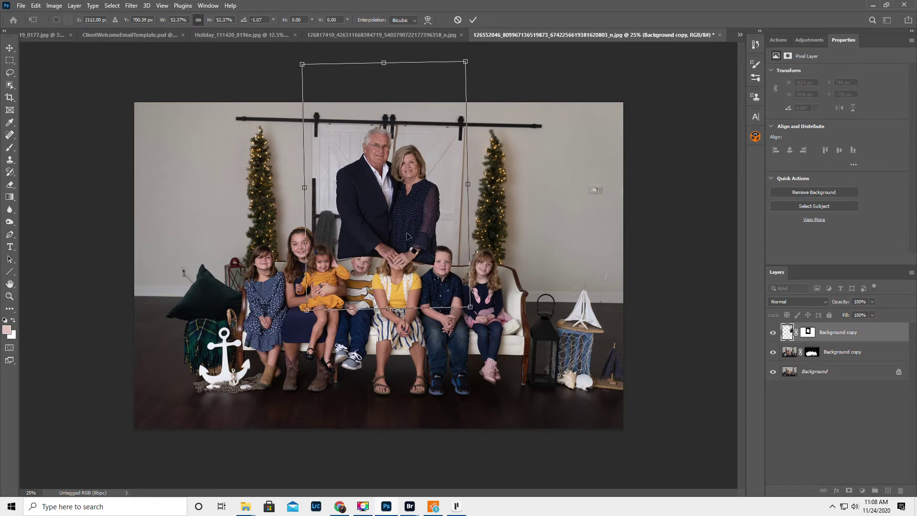
pyautogui.moveTo(466, 62); pyautogui.dragTo(484, 81)
pyautogui.moveTo(377, 286); pyautogui.dragTo(346, 283)
pyautogui.moveTo(354, 314); pyautogui.dragTo(400, 211)
pyautogui.press('Return')
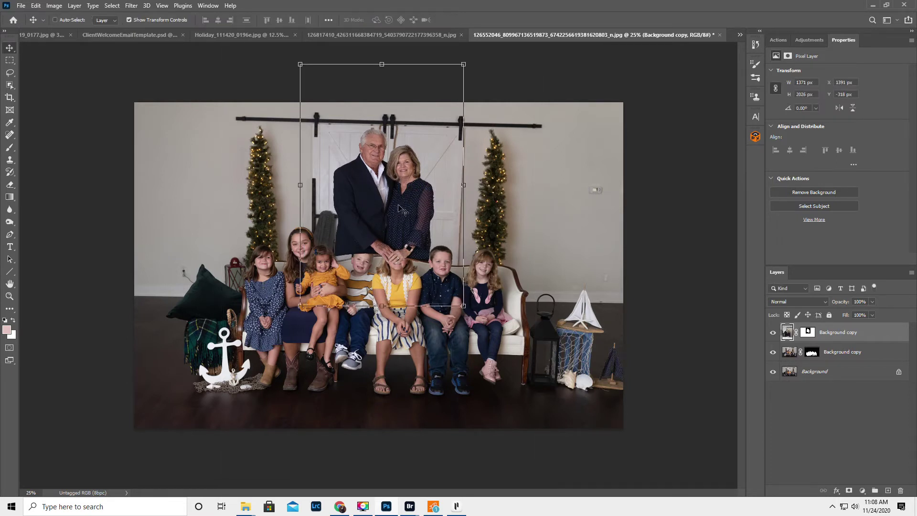
# - Reorder the layers so the children's masked cutout sits above the couple layer
pyautogui.click(874, 354)
pyautogui.moveTo(880, 349); pyautogui.dragTo(875, 331)
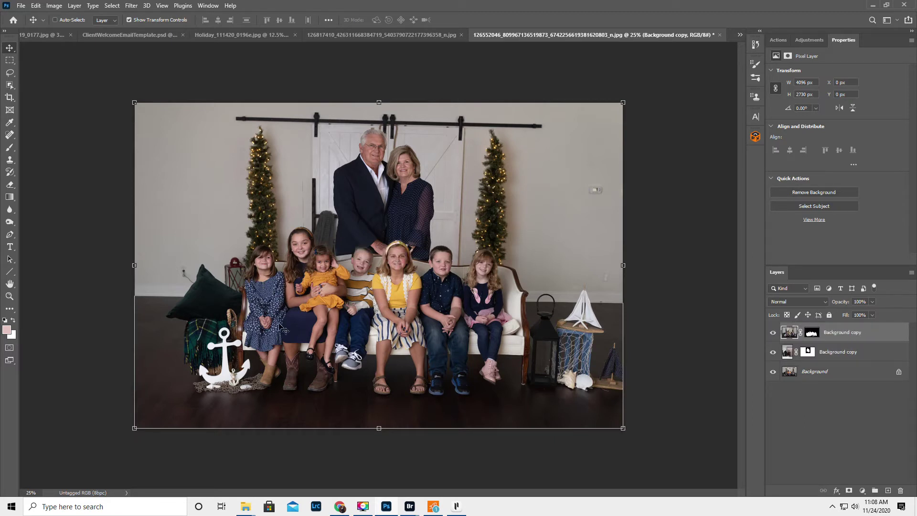
# - Target the children's layer mask and compare the area around the boy's head with that layer hidden and shown
pyautogui.click(10, 296)
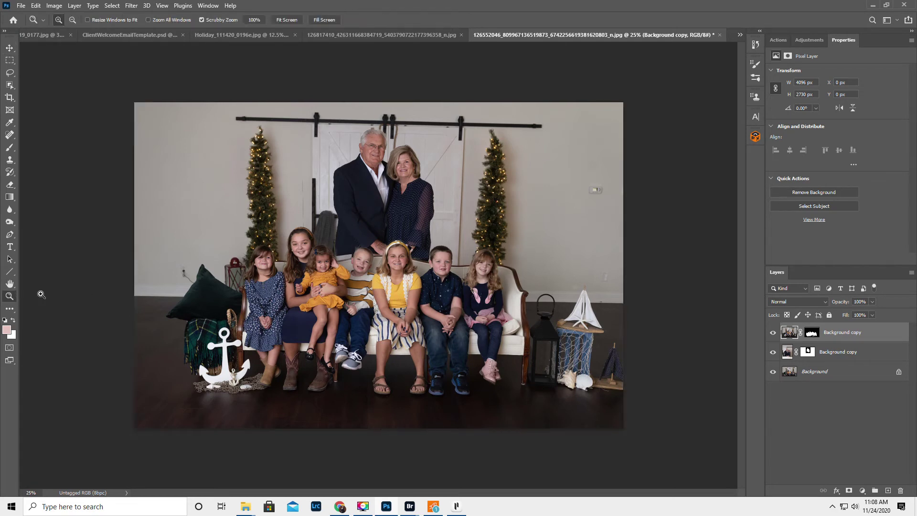
pyautogui.click(397, 227)
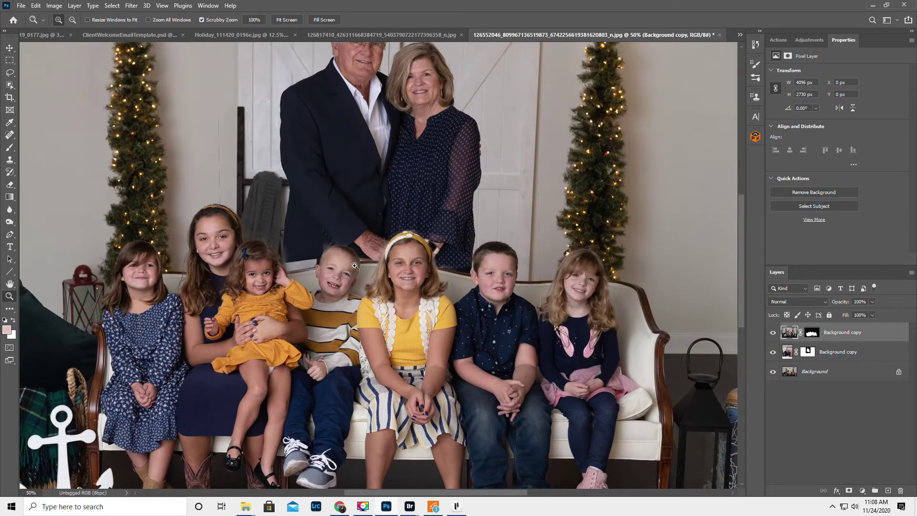
pyautogui.click(341, 243)
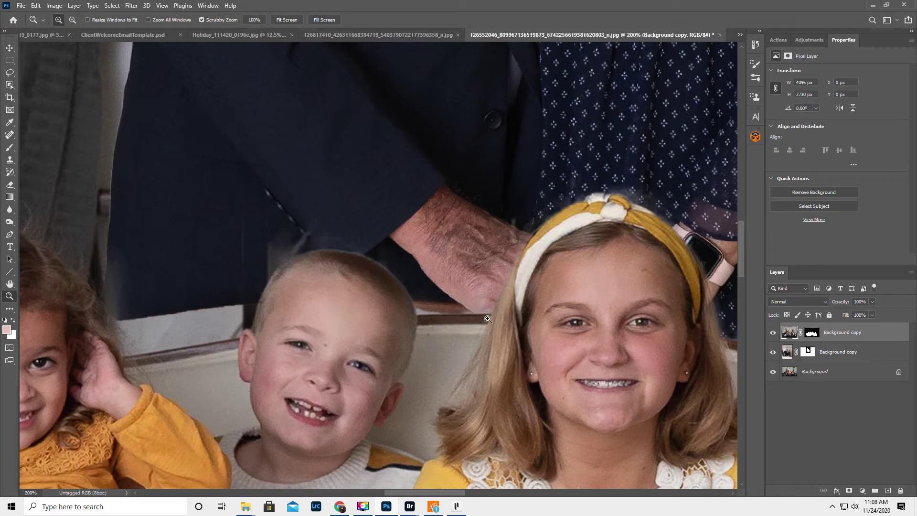
pyautogui.click(812, 333)
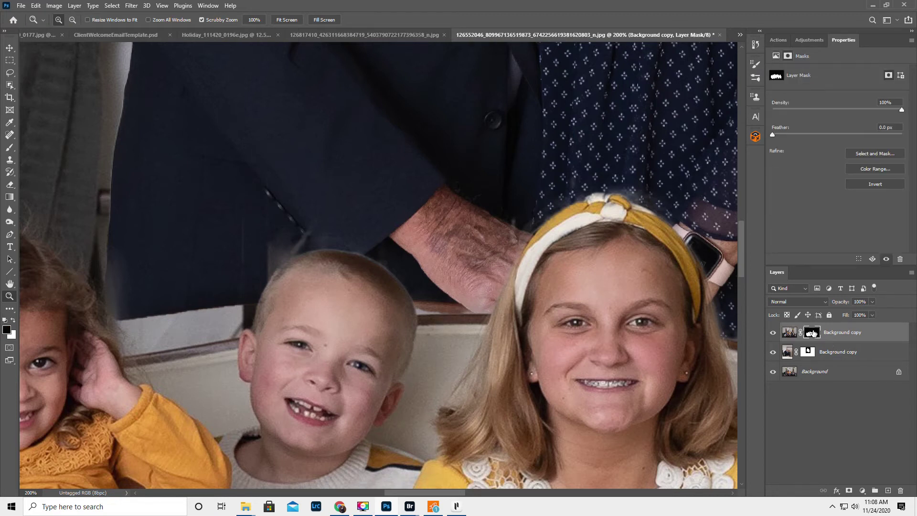
pyautogui.click(772, 333)
pyautogui.click(772, 333)
# - Paint black on the children's layer mask around the boy's head with a soft 15 px brush at 100% opacity to remove leftover backdrop
pyautogui.click(10, 148)
pyautogui.rightClick(165, 169)
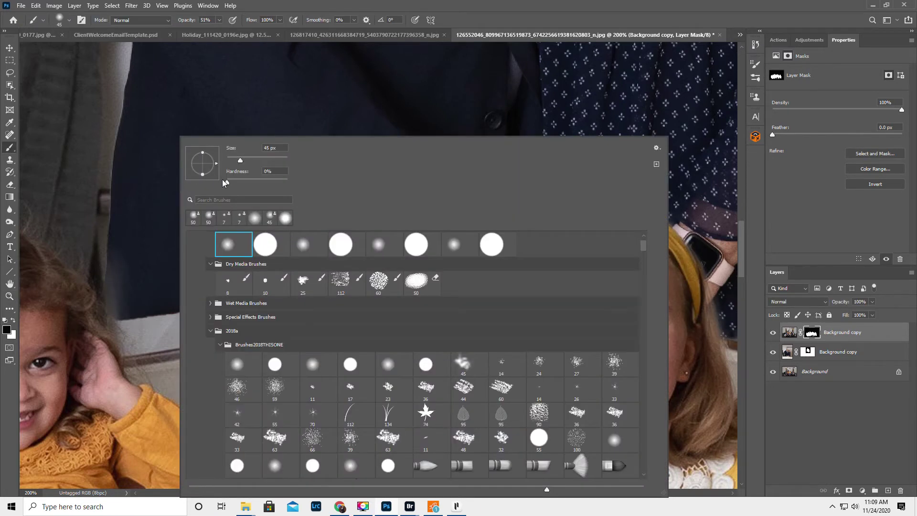
pyautogui.click(305, 6)
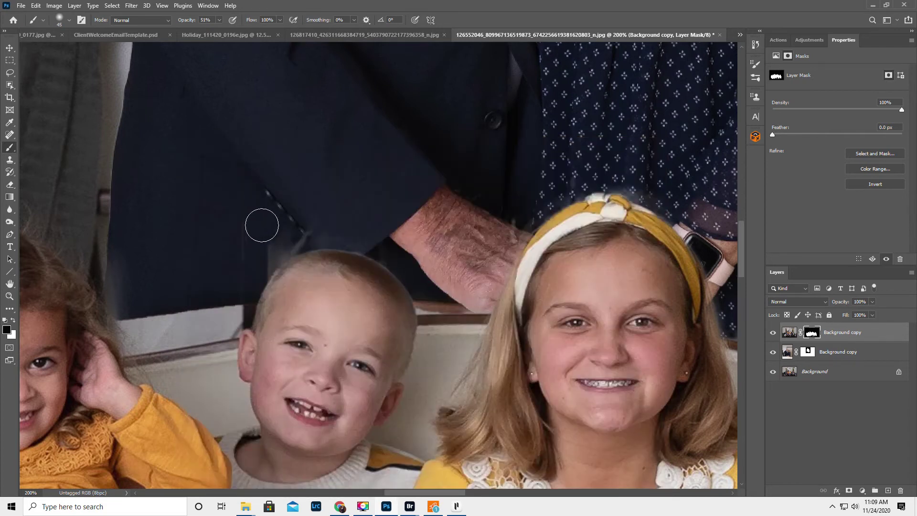
pyautogui.press('[')
pyautogui.press('[')
pyautogui.press('[')
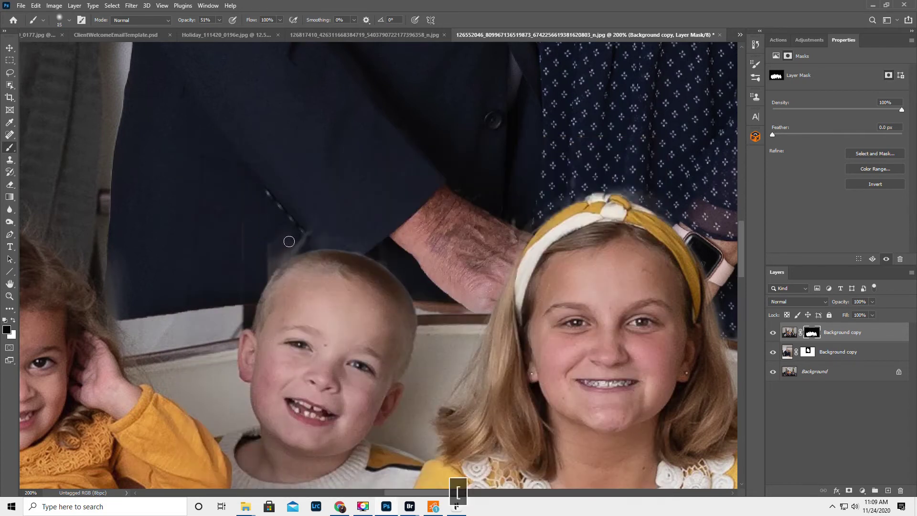
pyautogui.press('0')
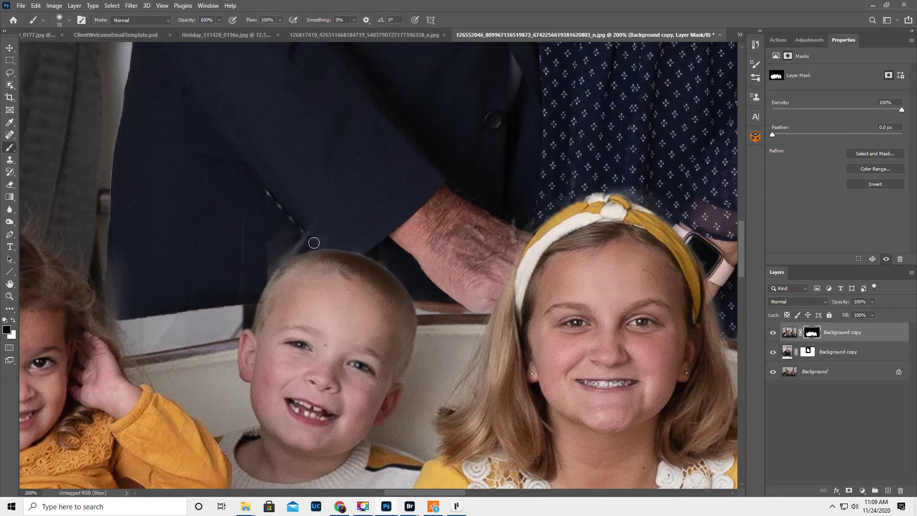
pyautogui.moveTo(325, 227)
pyautogui.mouseDown()
pyautogui.moveTo(266, 266)
pyautogui.moveTo(261, 276)
pyautogui.moveTo(275, 263)
pyautogui.moveTo(244, 304)
pyautogui.mouseUp()
pyautogui.moveTo(285, 248); pyautogui.dragTo(284, 243)
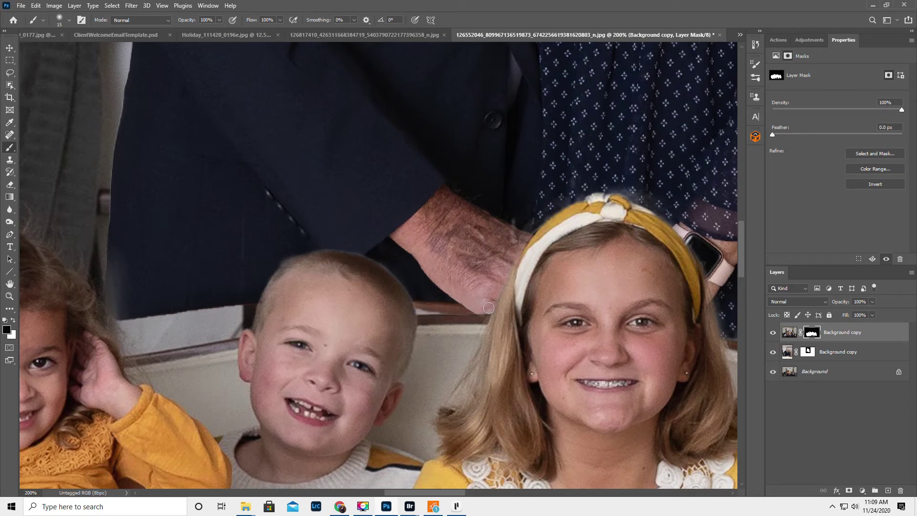
# - Compare the area around the boy's head with the children's layer and the couple layer each hidden and shown
pyautogui.click(773, 332)
pyautogui.click(773, 333)
pyautogui.click(773, 333)
pyautogui.click(774, 332)
pyautogui.click(772, 352)
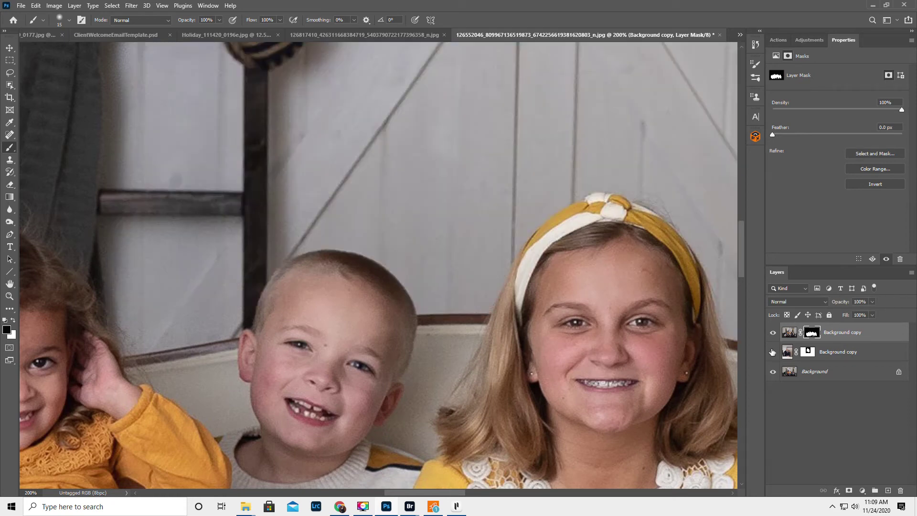
pyautogui.click(772, 352)
# - Paint white on the couple layer's mask along the couch edge beside the boy's head
pyautogui.click(810, 353)
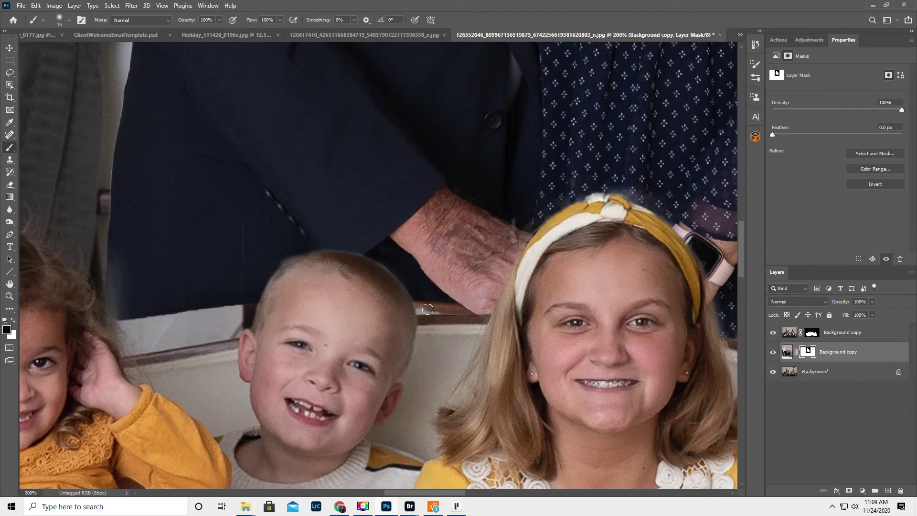
pyautogui.press('x')
pyautogui.moveTo(422, 314)
pyautogui.mouseDown()
pyautogui.moveTo(464, 317)
pyautogui.moveTo(424, 313)
pyautogui.moveTo(462, 313)
pyautogui.moveTo(460, 326)
pyautogui.moveTo(421, 321)
pyautogui.mouseUp()
pyautogui.press('x')
pyautogui.press('x')
pyautogui.press('x')
# - Paint black on the children's layer mask around the headband girl's head and hair and at the coat's lower corner beside the toddler
pyautogui.click(811, 333)
pyautogui.moveTo(653, 200)
pyautogui.mouseDown()
pyautogui.moveTo(612, 185)
pyautogui.moveTo(678, 212)
pyautogui.moveTo(707, 264)
pyautogui.mouseUp()
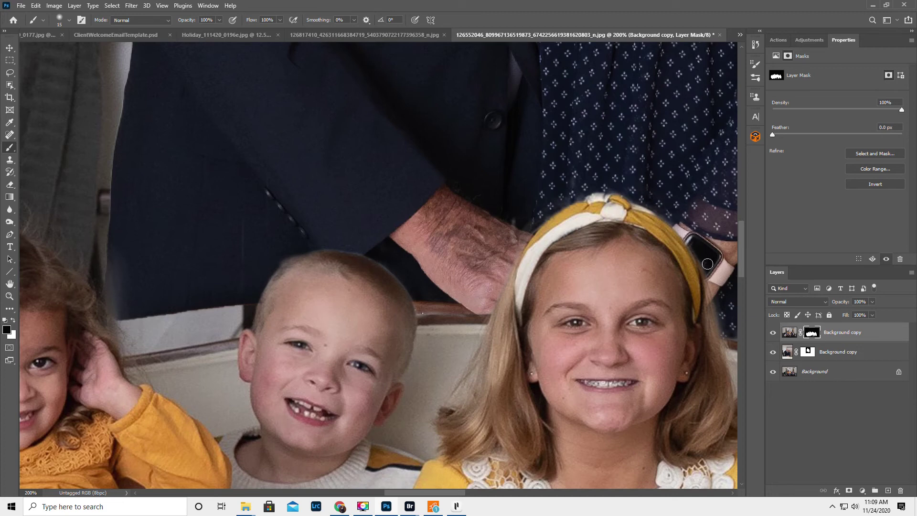
pyautogui.moveTo(725, 310)
pyautogui.mouseDown()
pyautogui.moveTo(727, 334)
pyautogui.moveTo(740, 338)
pyautogui.mouseUp()
pyautogui.moveTo(526, 226)
pyautogui.mouseDown()
pyautogui.moveTo(516, 249)
pyautogui.moveTo(570, 191)
pyautogui.mouseUp()
pyautogui.moveTo(520, 242); pyautogui.dragTo(506, 259)
pyautogui.moveTo(486, 309)
pyautogui.mouseDown()
pyautogui.moveTo(483, 318)
pyautogui.moveTo(511, 236)
pyautogui.mouseUp()
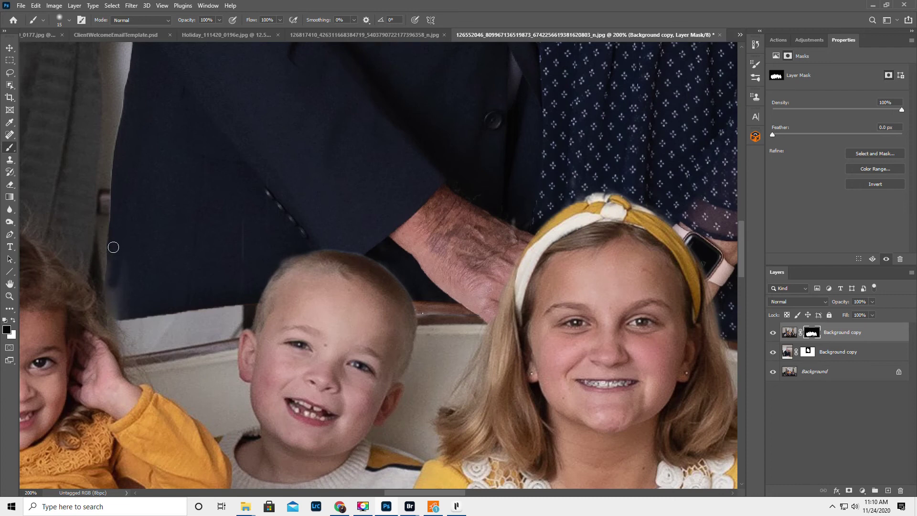
pyautogui.moveTo(110, 295)
pyautogui.mouseDown()
pyautogui.moveTo(113, 315)
pyautogui.moveTo(131, 311)
pyautogui.mouseUp()
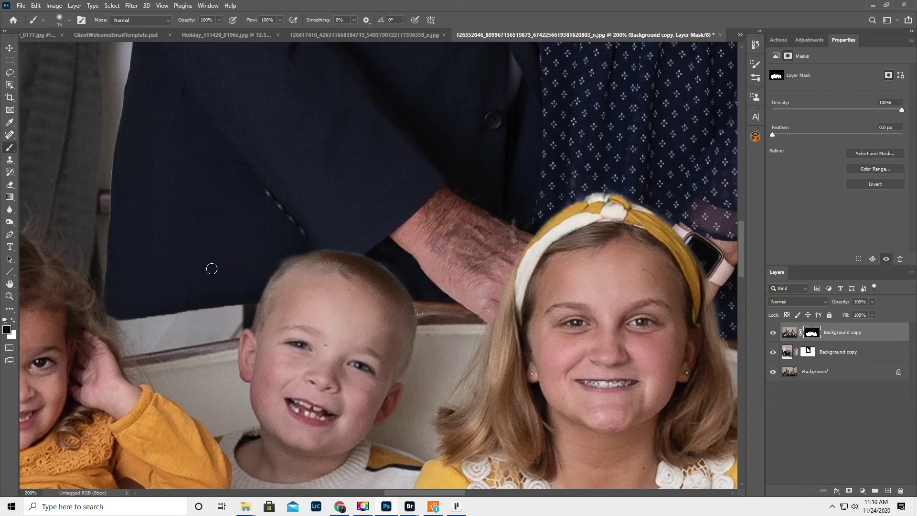
# - Examine the cleaned mask edges by comparing the composite with the children's layer hidden and shown
pyautogui.click(773, 333)
pyautogui.click(773, 333)
pyautogui.click(773, 332)
pyautogui.click(774, 333)
pyautogui.click(773, 332)
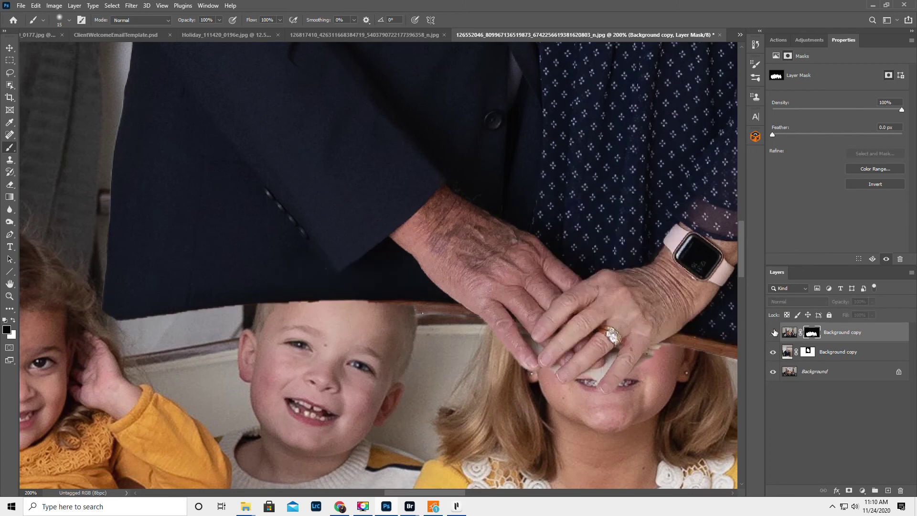
pyautogui.click(774, 332)
pyautogui.click(774, 333)
pyautogui.click(774, 332)
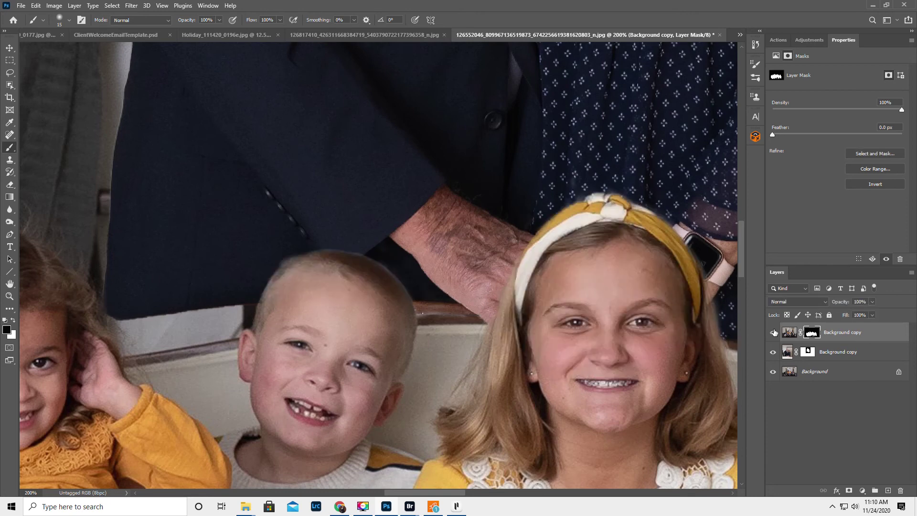
# - Lasso the thermostat on the wall in the Background layer, remove it with a Content-Aware fill and clear the selection
pyautogui.click(9, 296)
pyautogui.keyDown('alt'); pyautogui.click(460, 321); pyautogui.keyUp('alt')
pyautogui.keyDown('alt'); pyautogui.click(461, 321); pyautogui.keyUp('alt')
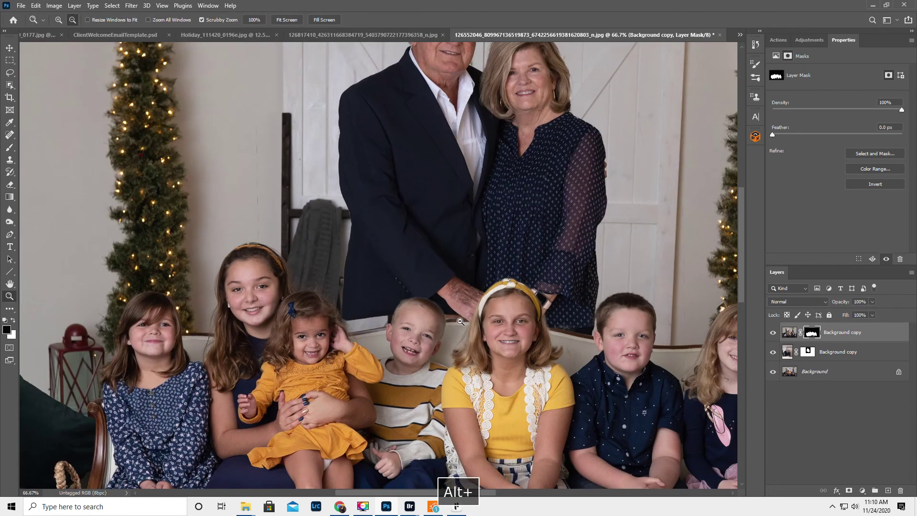
pyautogui.keyDown('alt'); pyautogui.click(461, 321); pyautogui.keyUp('alt')
pyautogui.keyDown('alt'); pyautogui.click(534, 337); pyautogui.keyUp('alt')
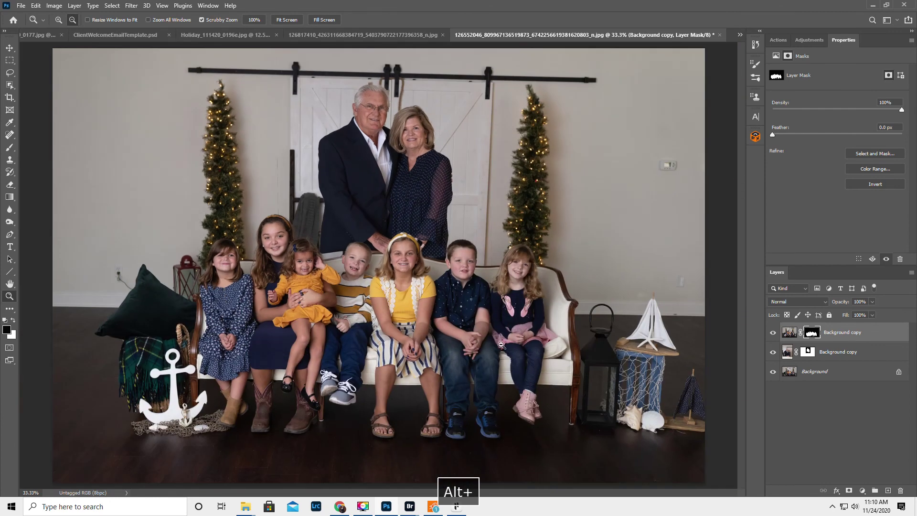
pyautogui.keyDown('alt'); pyautogui.click(428, 309); pyautogui.keyUp('alt')
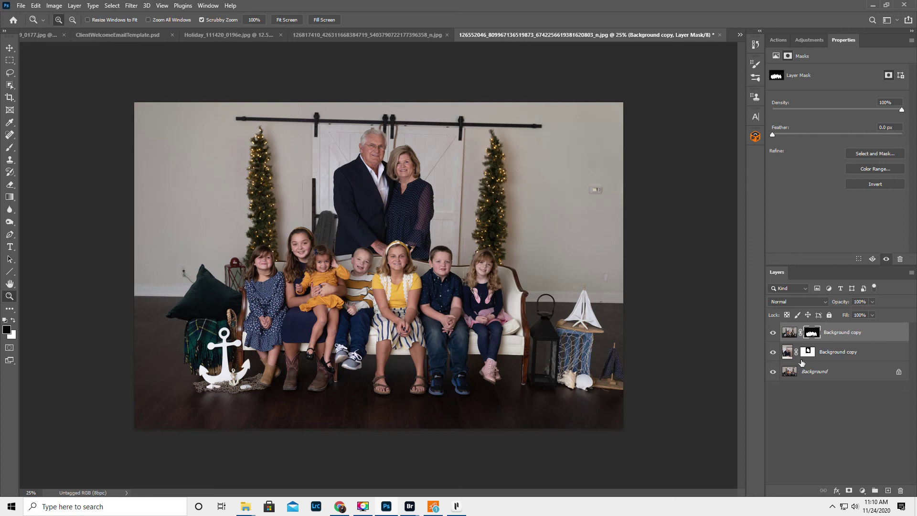
pyautogui.click(854, 375)
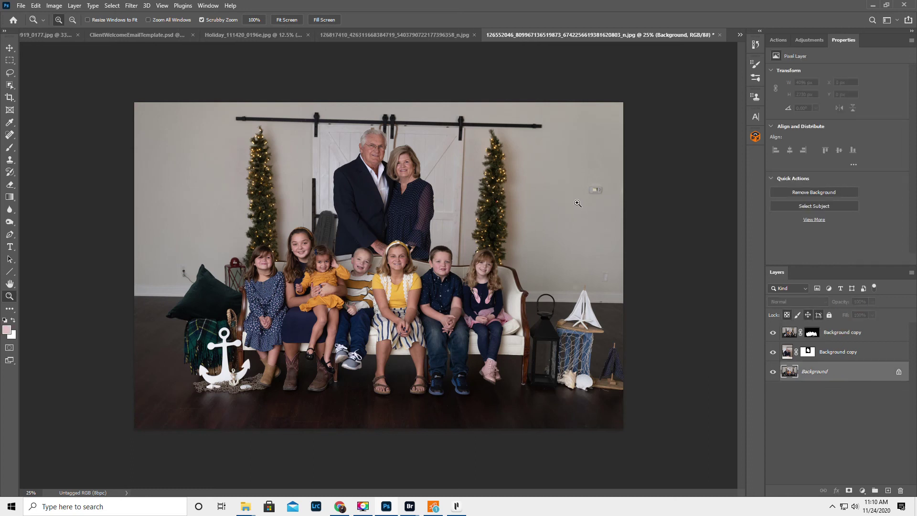
pyautogui.click(10, 72)
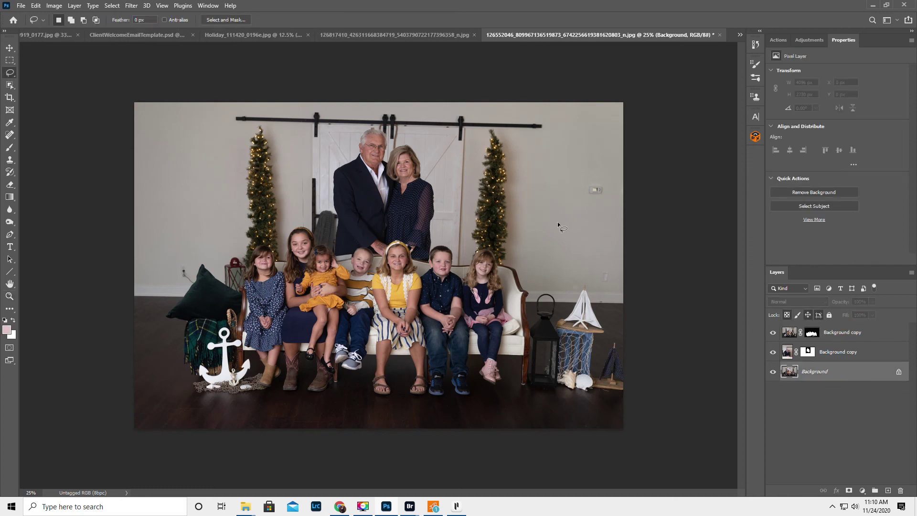
pyautogui.moveTo(594, 179)
pyautogui.mouseDown()
pyautogui.moveTo(576, 194)
pyautogui.moveTo(599, 203)
pyautogui.moveTo(594, 176)
pyautogui.mouseUp()
pyautogui.press('BackSpace')
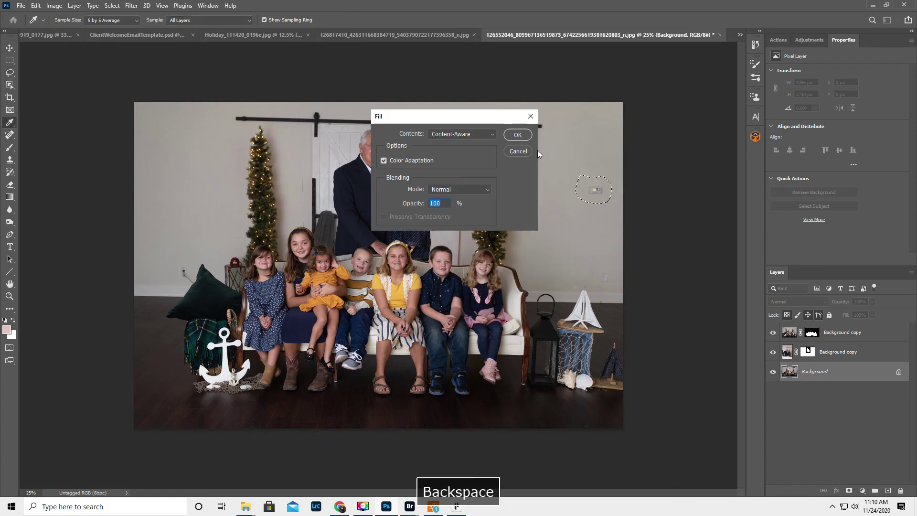
pyautogui.click(520, 136)
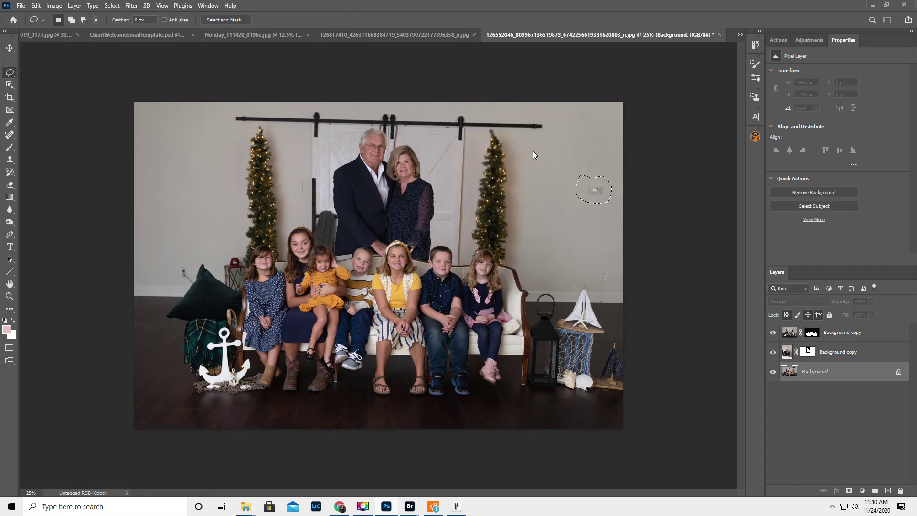
pyautogui.click(601, 150)
# - Lasso the small wall outlet above the sailboat and remove it with a Content-Aware fill
pyautogui.moveTo(597, 268)
pyautogui.mouseDown()
pyautogui.moveTo(598, 287)
pyautogui.moveTo(616, 289)
pyautogui.moveTo(594, 264)
pyautogui.mouseUp()
pyautogui.press('BackSpace')
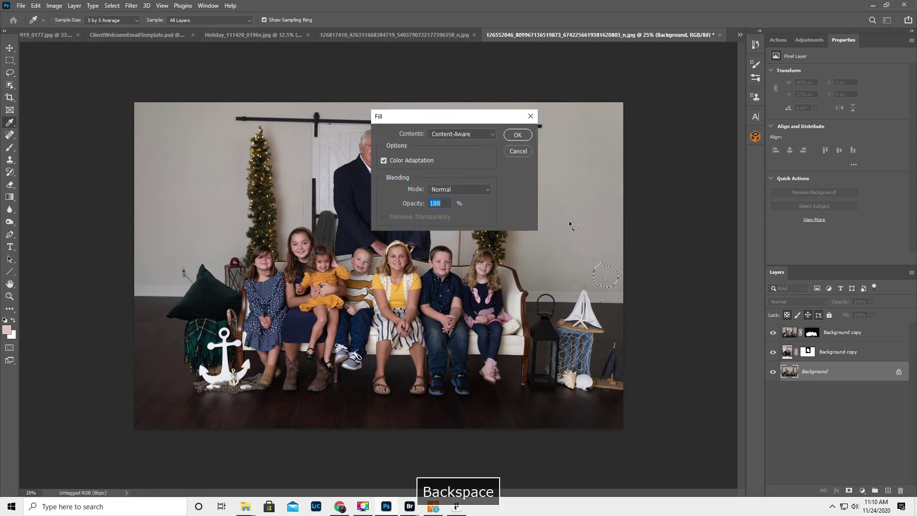
pyautogui.click(523, 136)
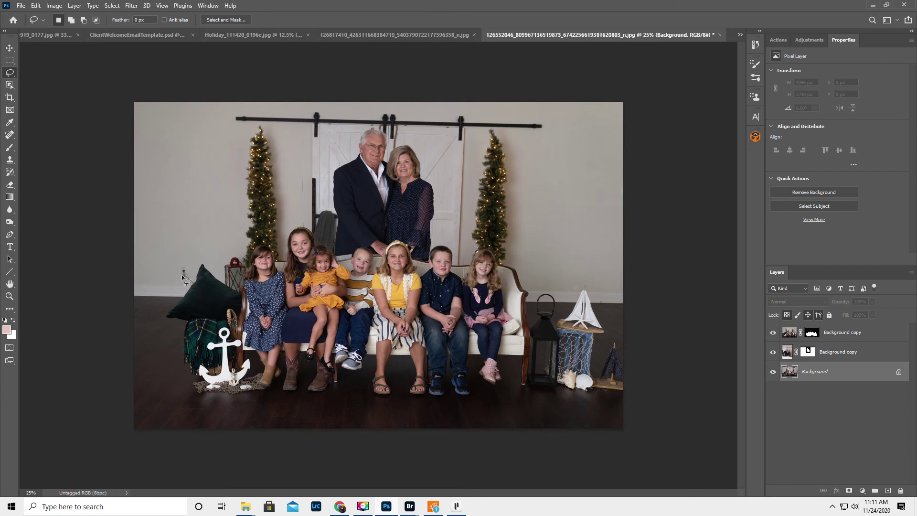
# - Lasso the outlet on the wall beside the green pillow and remove it with a Content-Aware fill
pyautogui.moveTo(176, 268); pyautogui.dragTo(187, 284)
pyautogui.hotkey('shift', 'BackSpace')
pyautogui.click(517, 132)
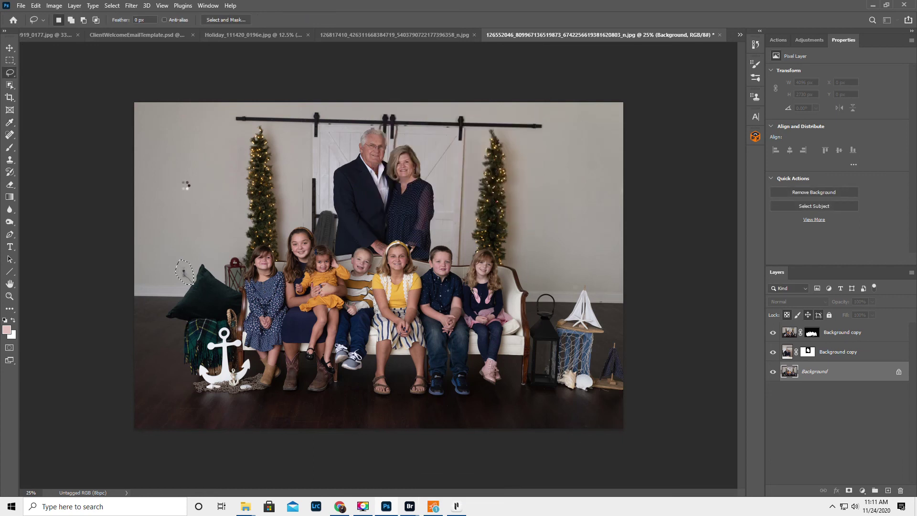